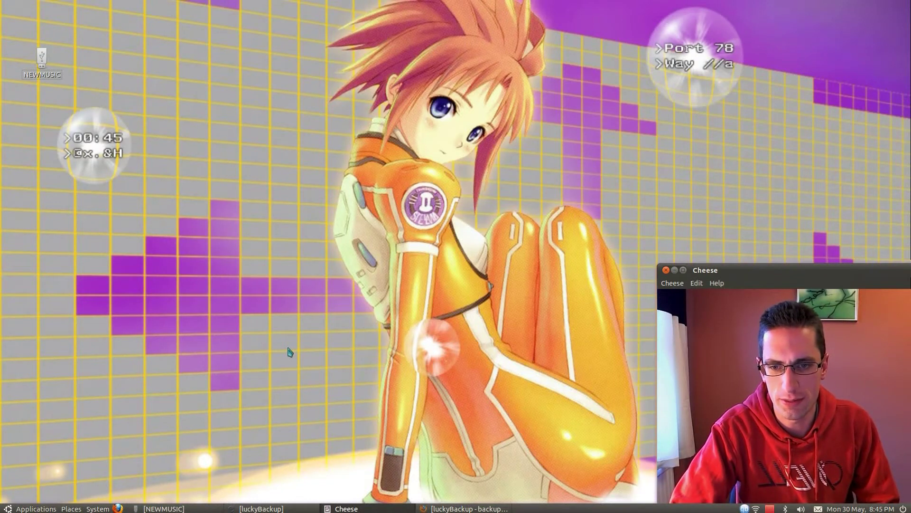
Step: Read through the luckyBackup features page in the browser
click(465, 508)
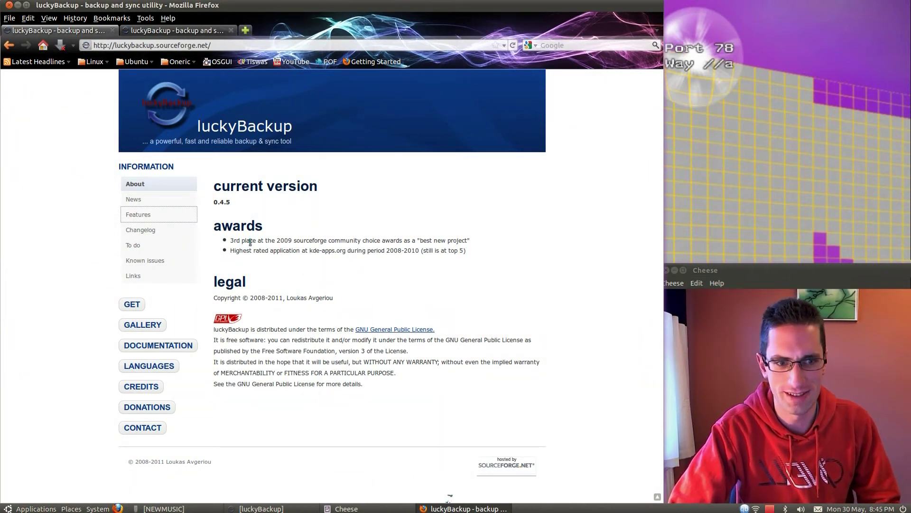
click(189, 34)
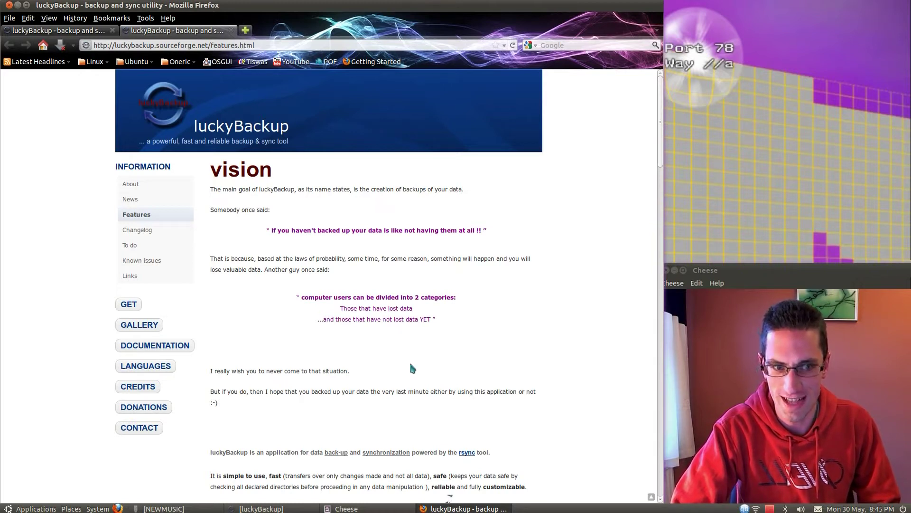
scroll(411, 368, down, 3)
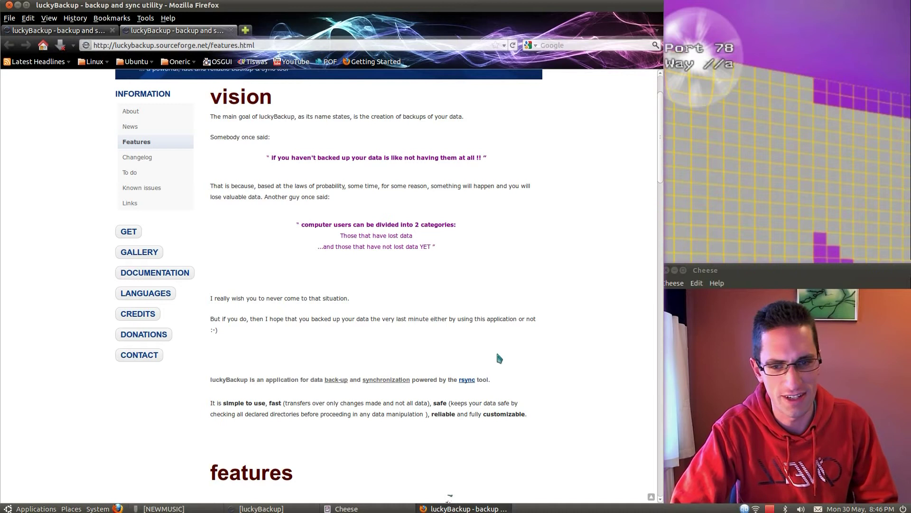
scroll(426, 385, down, 7)
scroll(426, 385, down, 3)
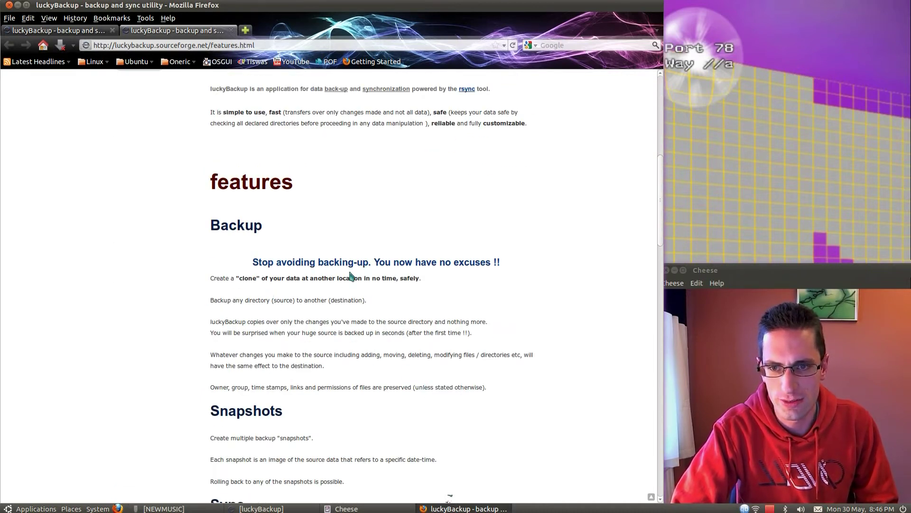
scroll(361, 299, down, 5)
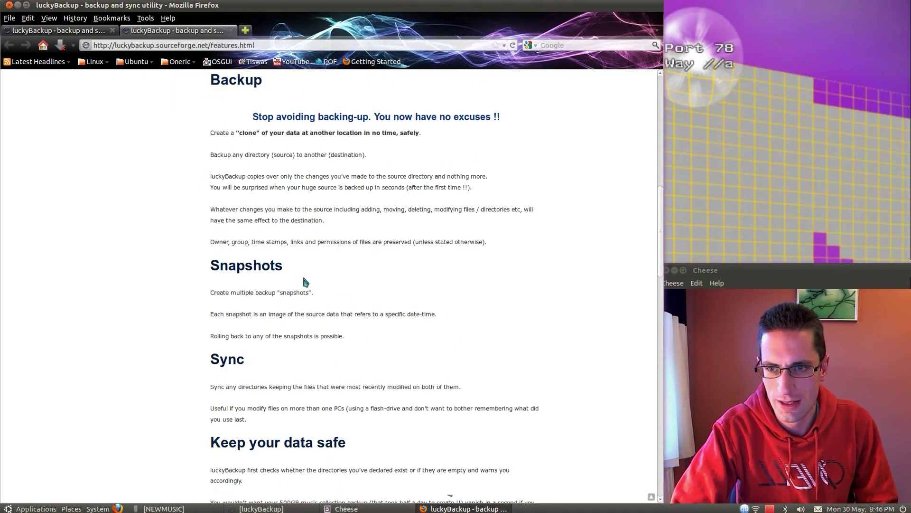
scroll(303, 293, down, 7)
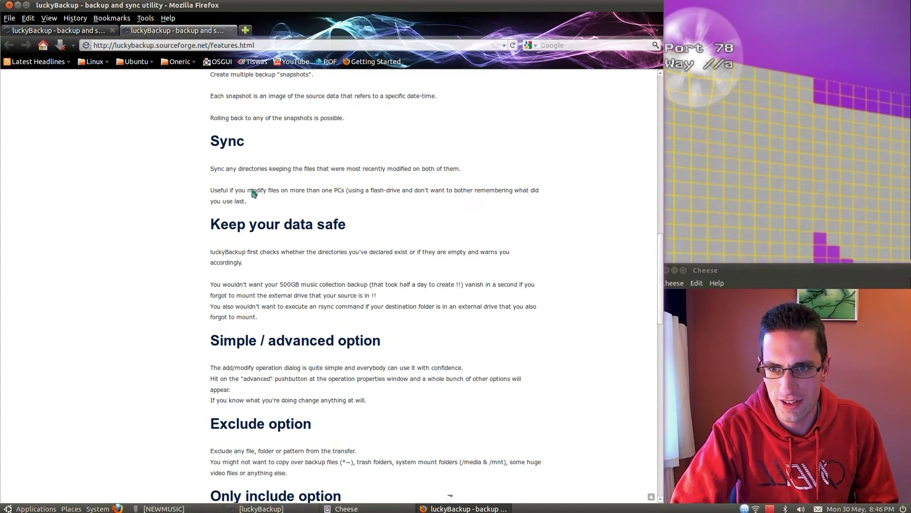
scroll(253, 249, down, 7)
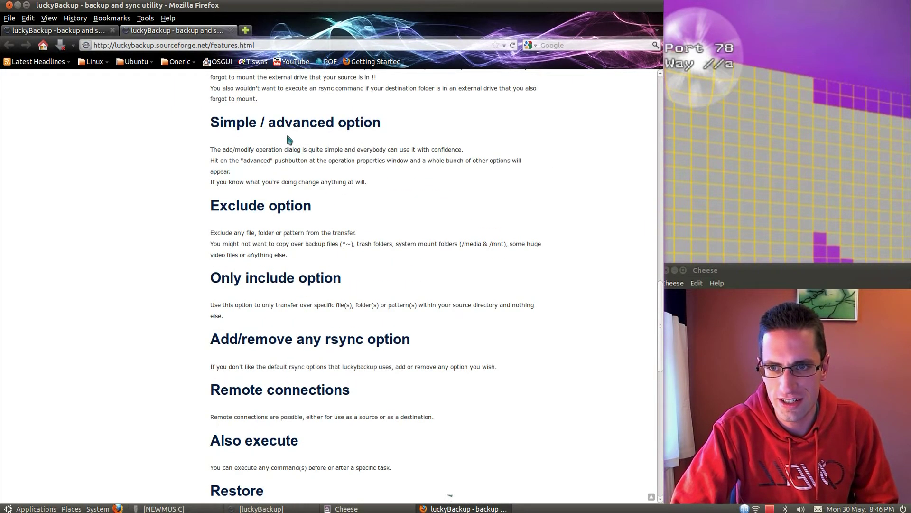
scroll(304, 337, down, 18)
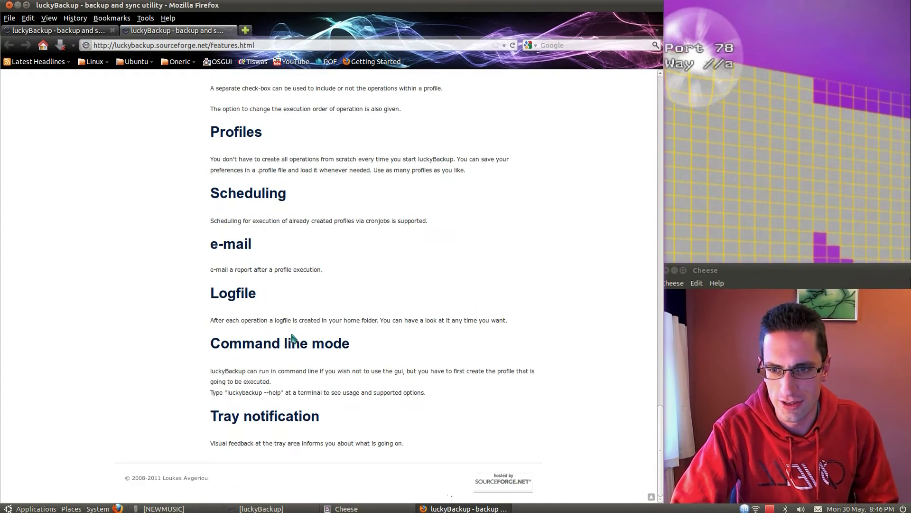
key(ctrl+Tab)
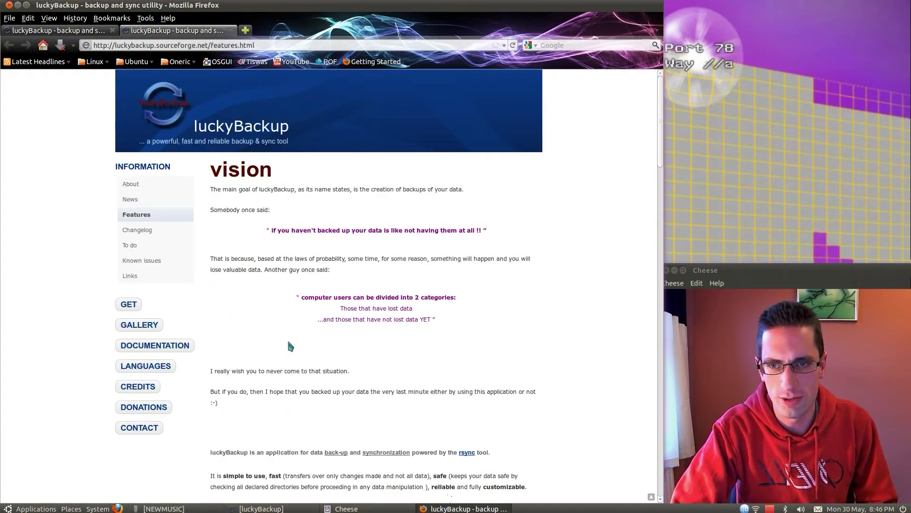
Step: Back in luckyBackup, check the status of the Home to Ext HDD and Music to SD Card tasks
click(462, 509)
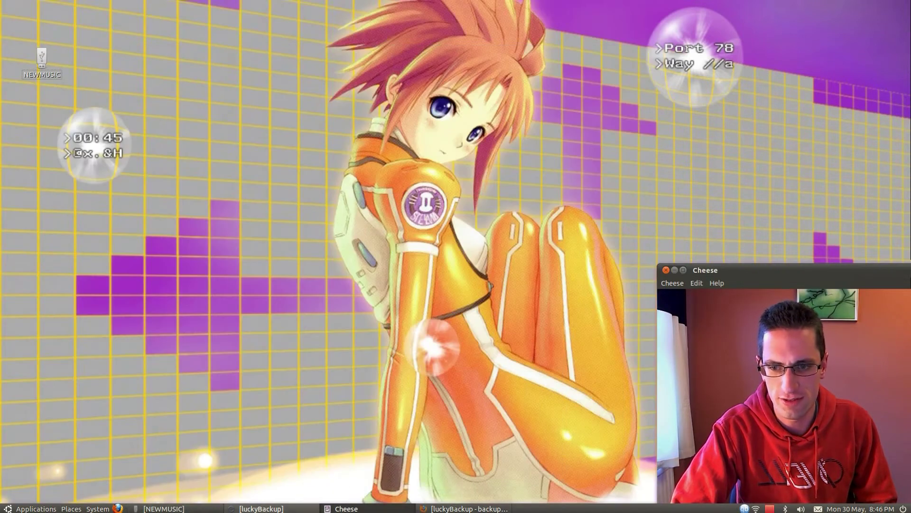
click(261, 508)
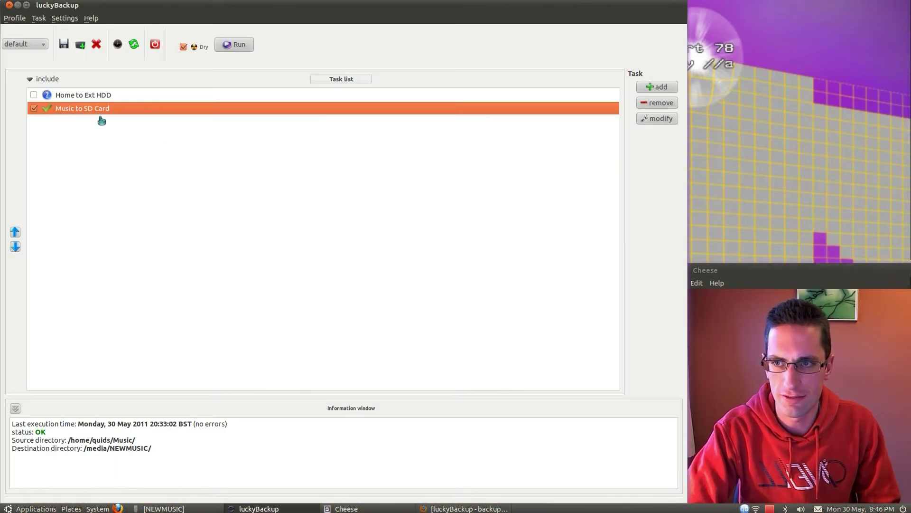
click(86, 96)
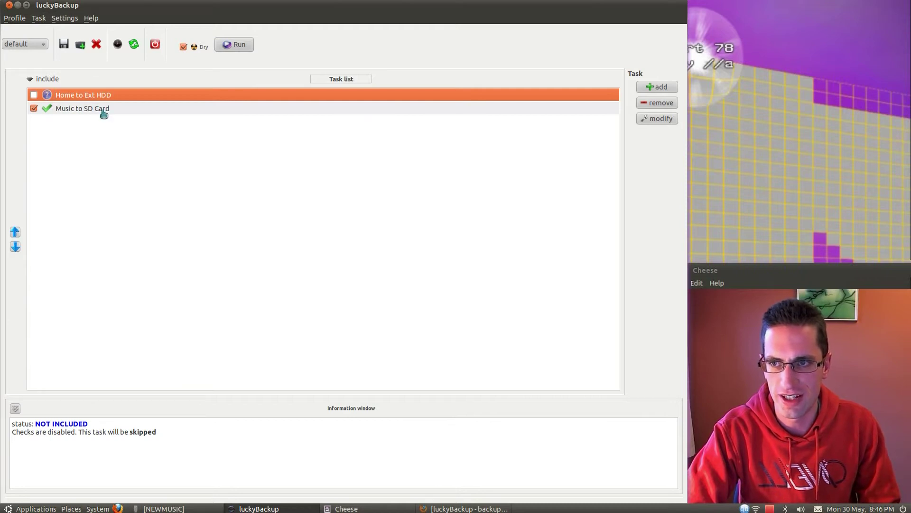
click(102, 109)
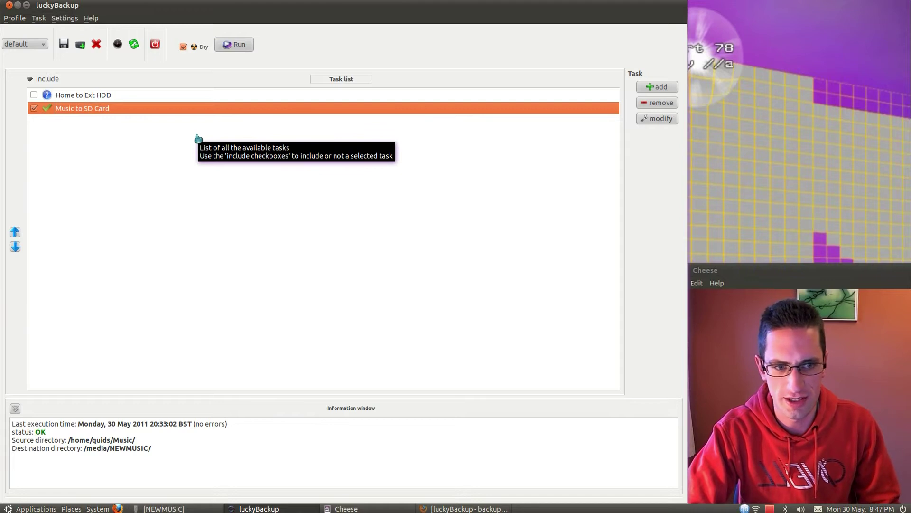
click(665, 119)
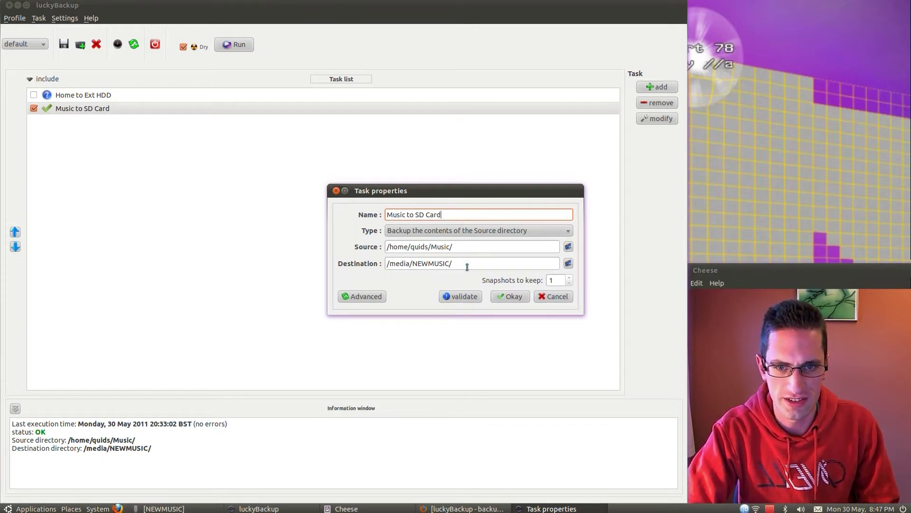
click(378, 299)
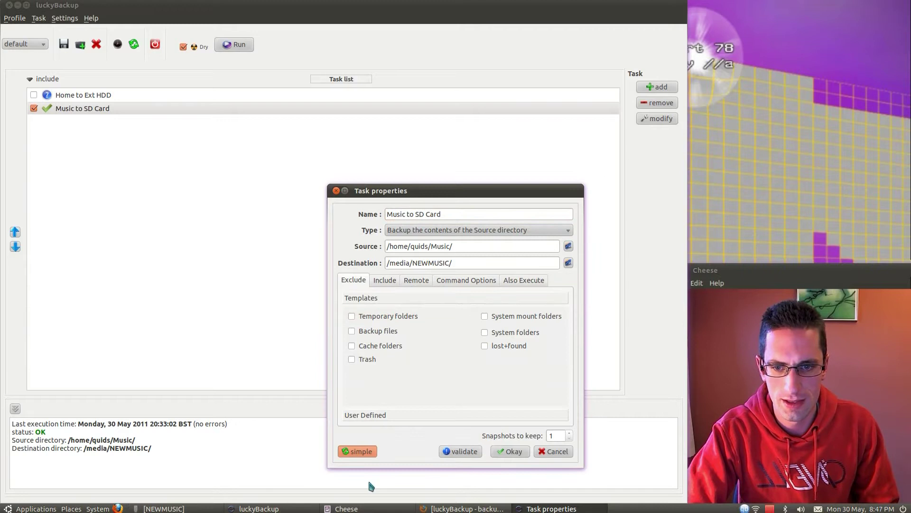
click(396, 418)
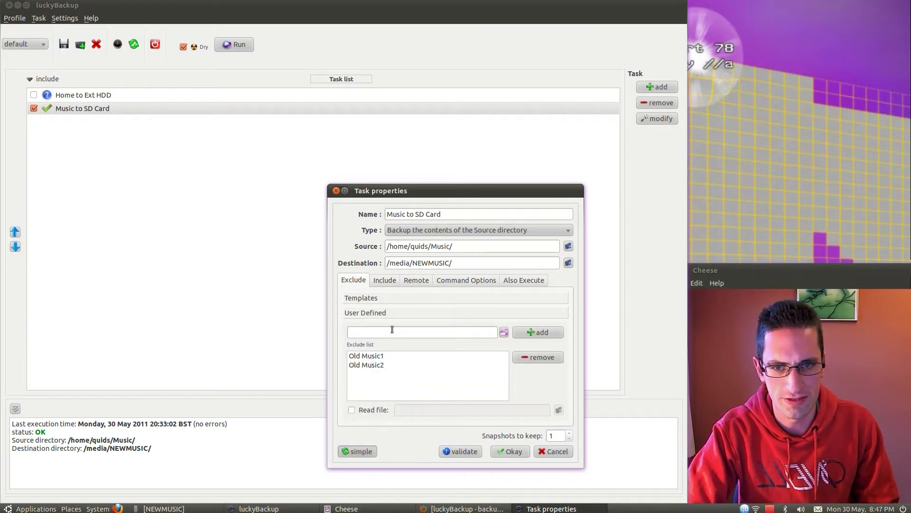
click(555, 452)
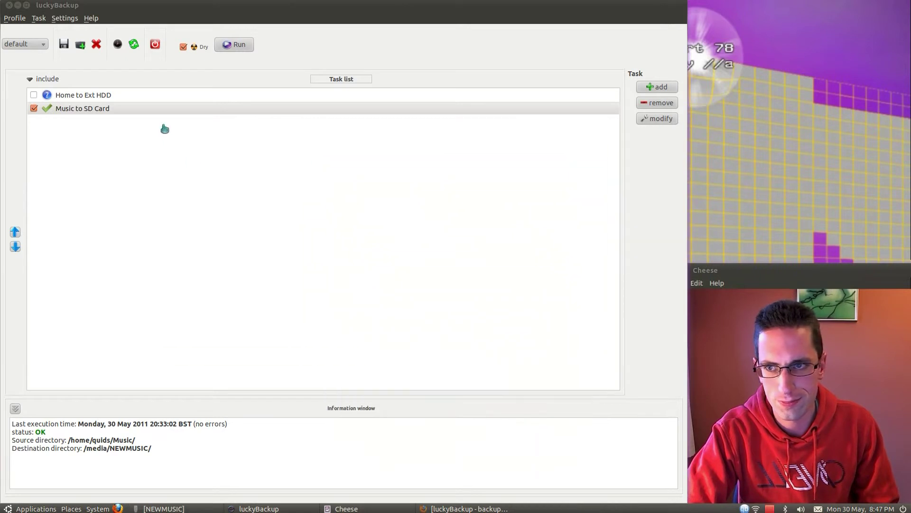
click(151, 97)
click(657, 118)
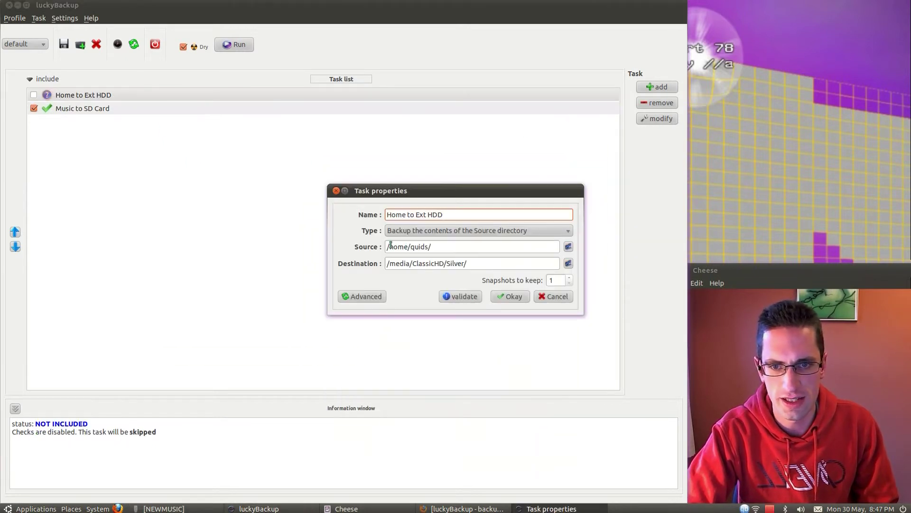
click(368, 297)
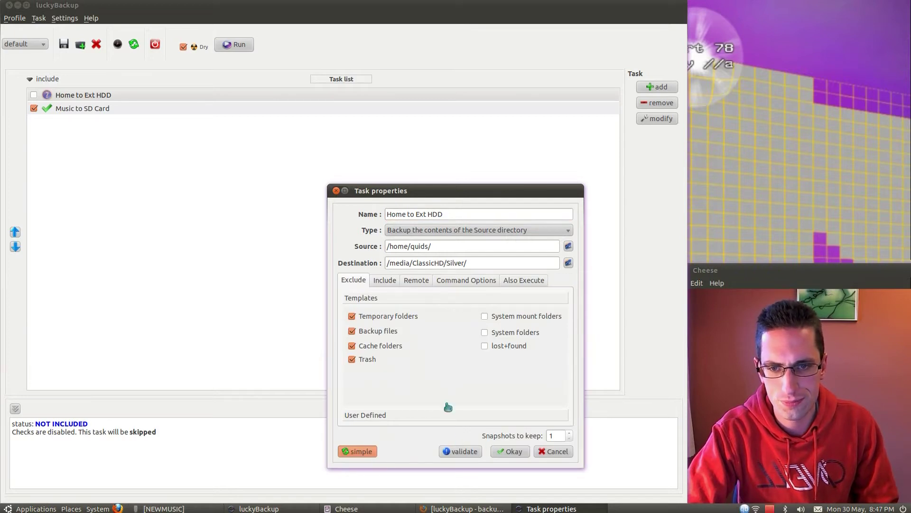
click(384, 416)
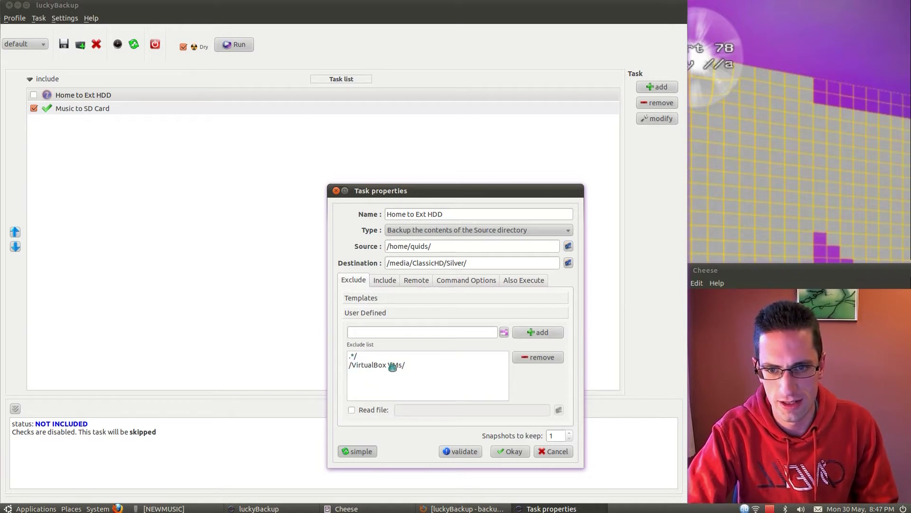
click(553, 452)
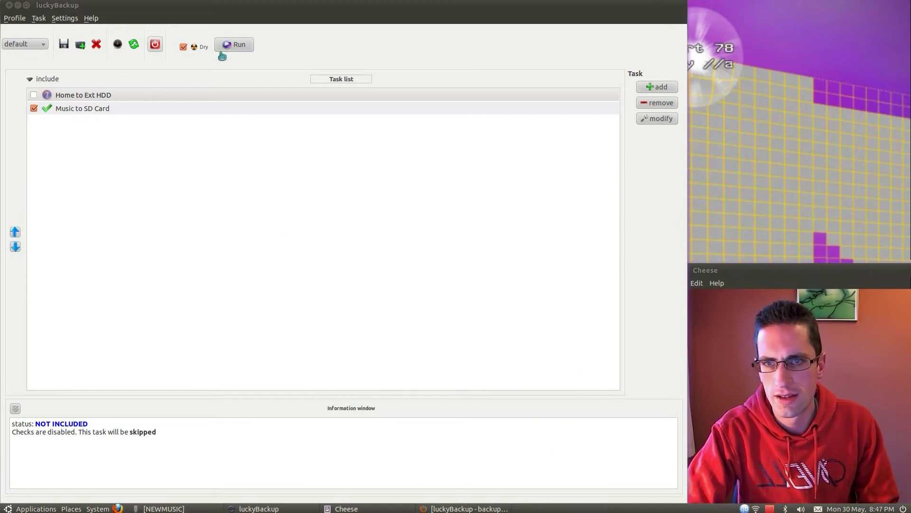
Step: Create a new backup task named 'Demo', keeping the default backup type
click(649, 88)
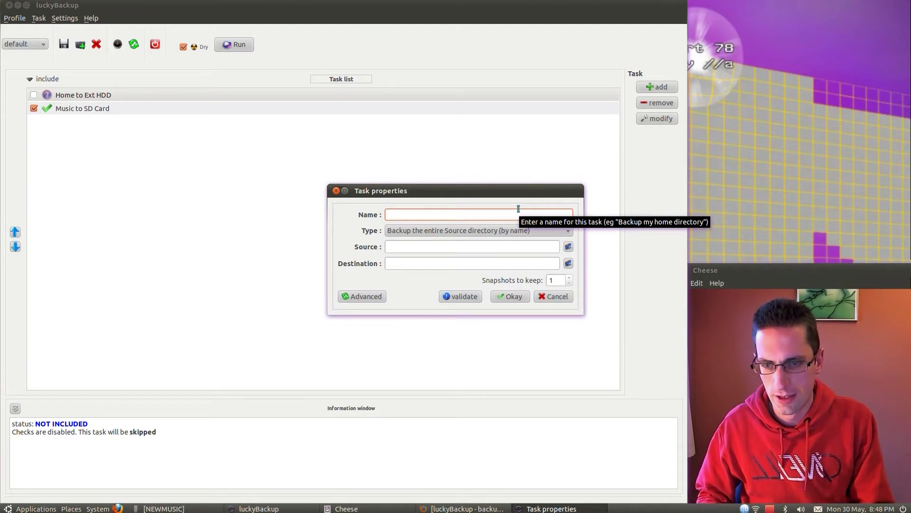
text(Demo)
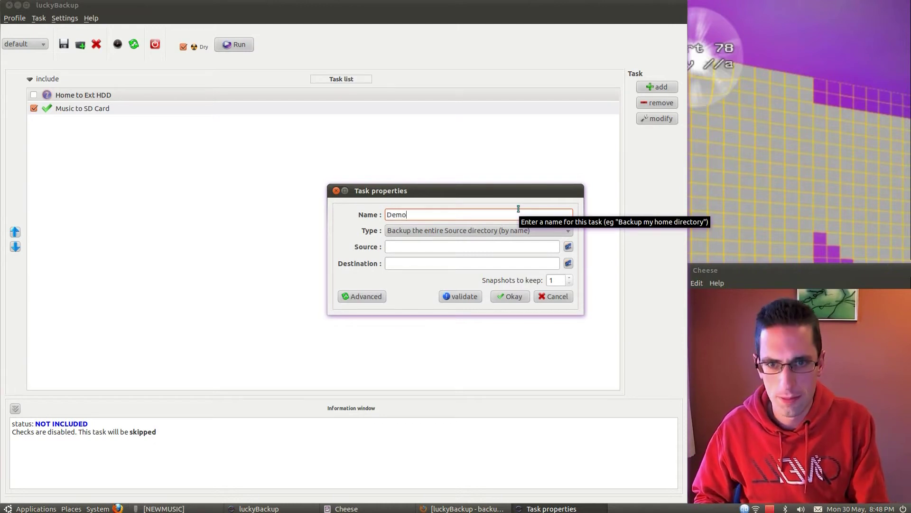
click(475, 232)
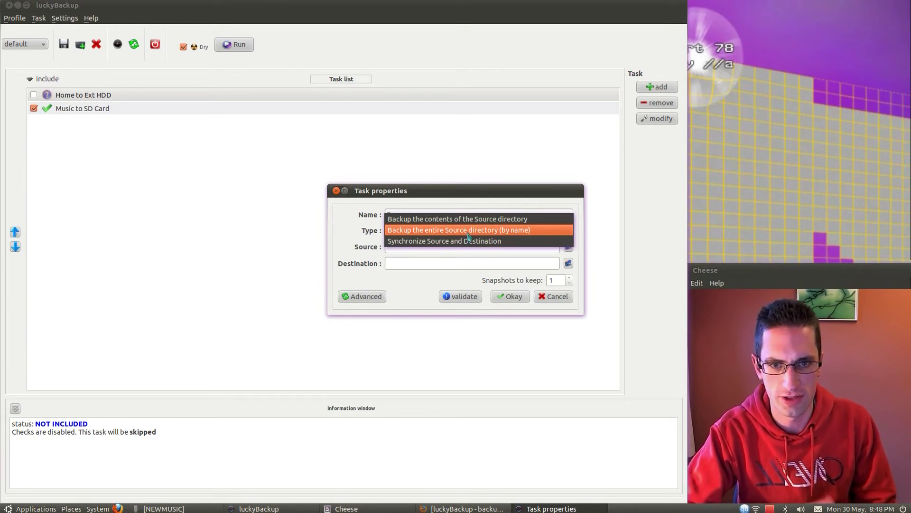
click(339, 228)
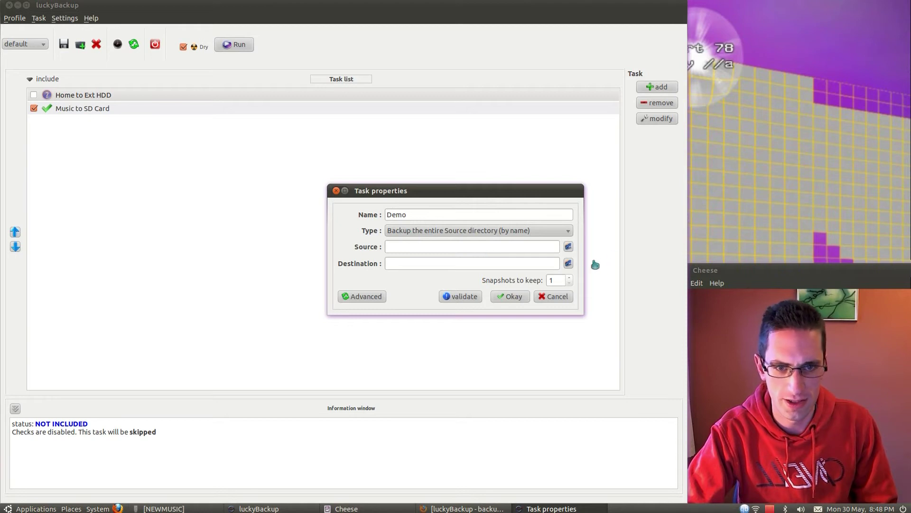
Step: Set the Demo task's source to /home/quids/Documents
click(569, 247)
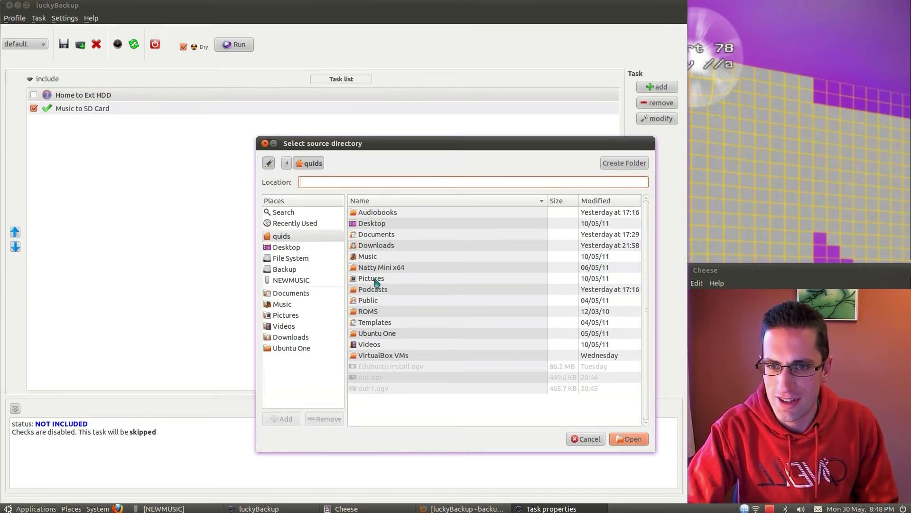
click(403, 234)
click(630, 439)
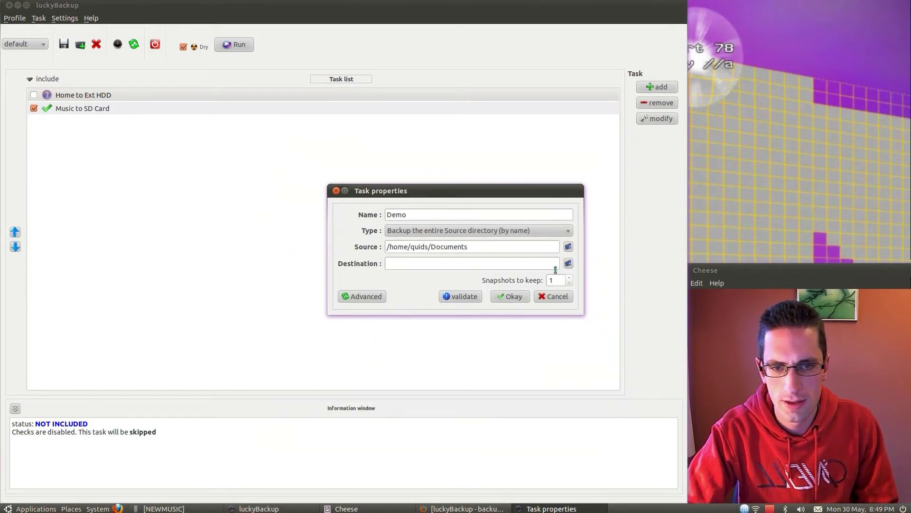
Step: Set the Demo task's destination to the /home/quids home folder without creating a new folder
click(568, 263)
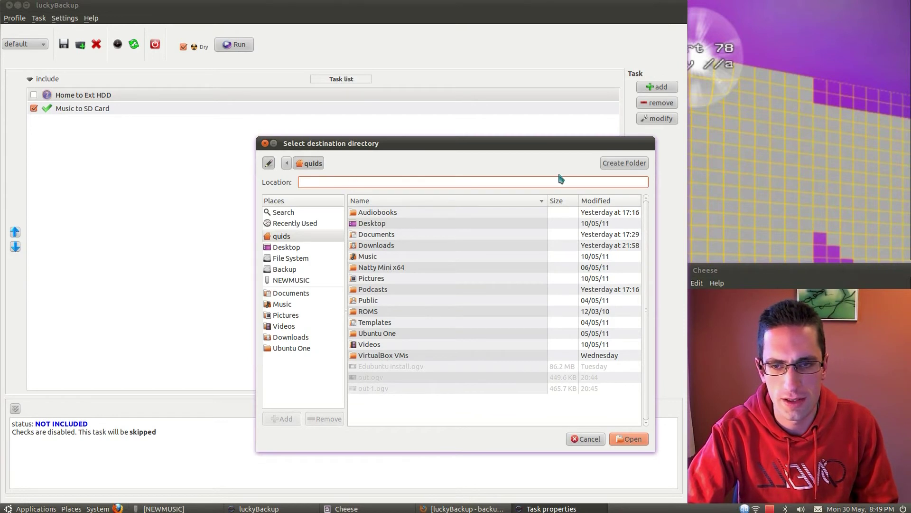
click(625, 162)
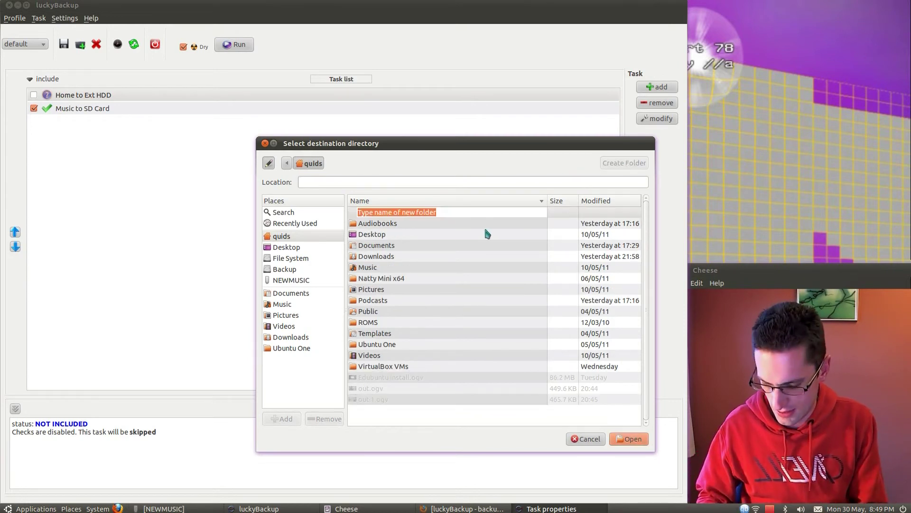
key(Escape)
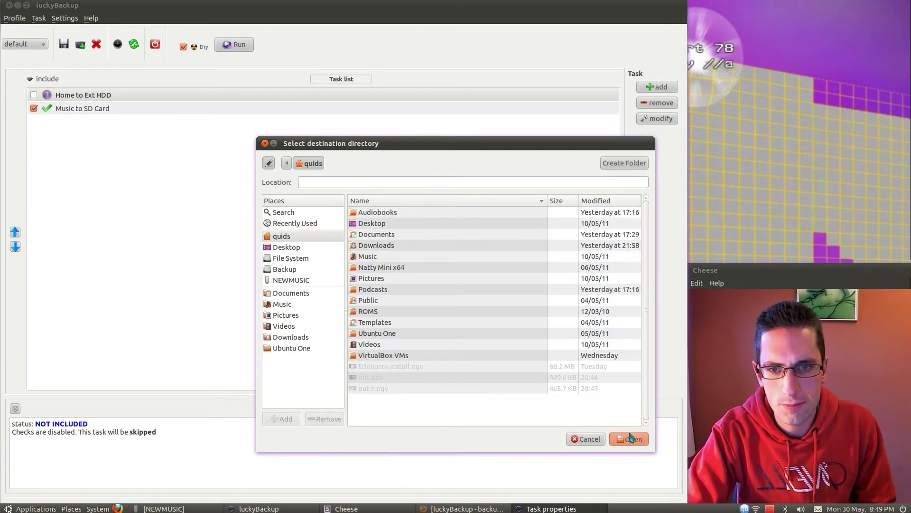
click(630, 439)
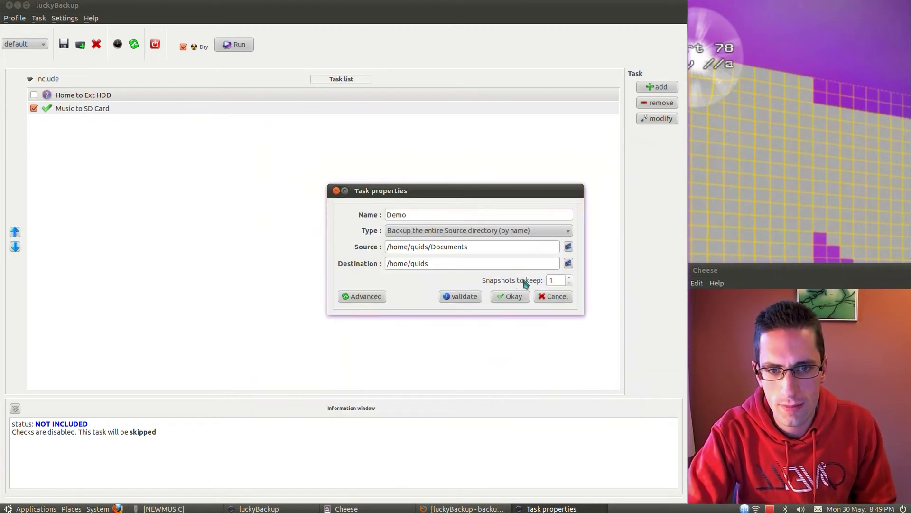
Step: Add /Documents/Books/ to the Demo task's user-defined exclusions under Advanced settings
click(362, 297)
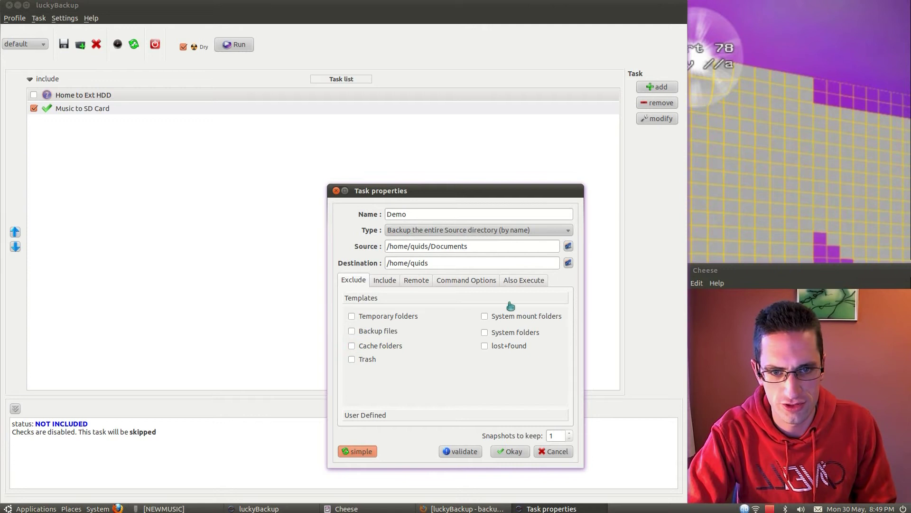
click(379, 421)
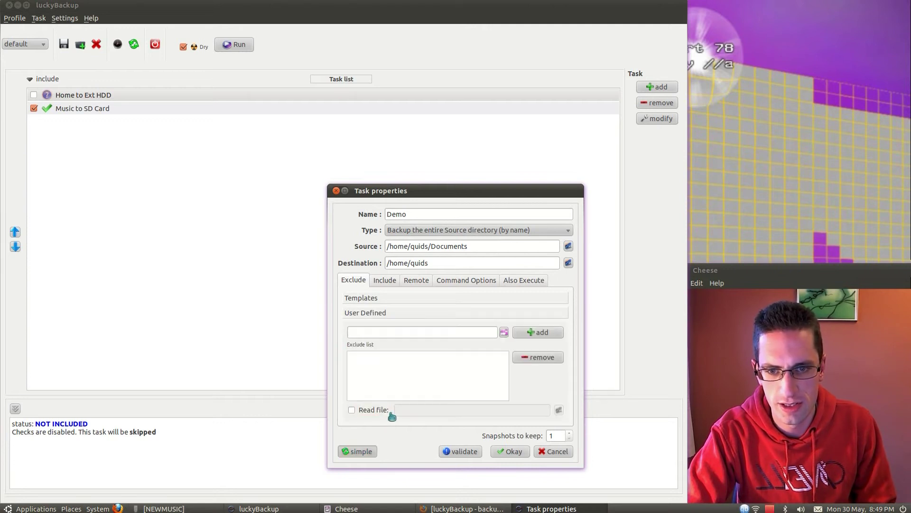
click(535, 334)
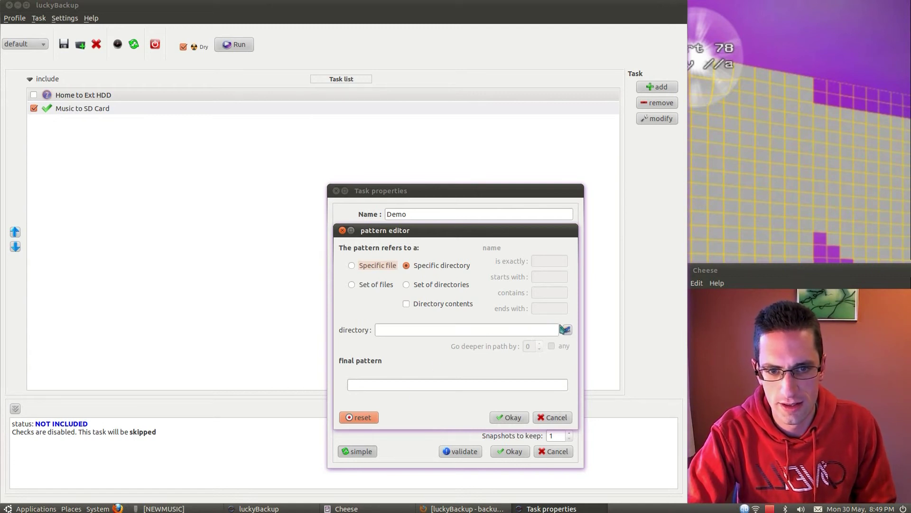
click(568, 330)
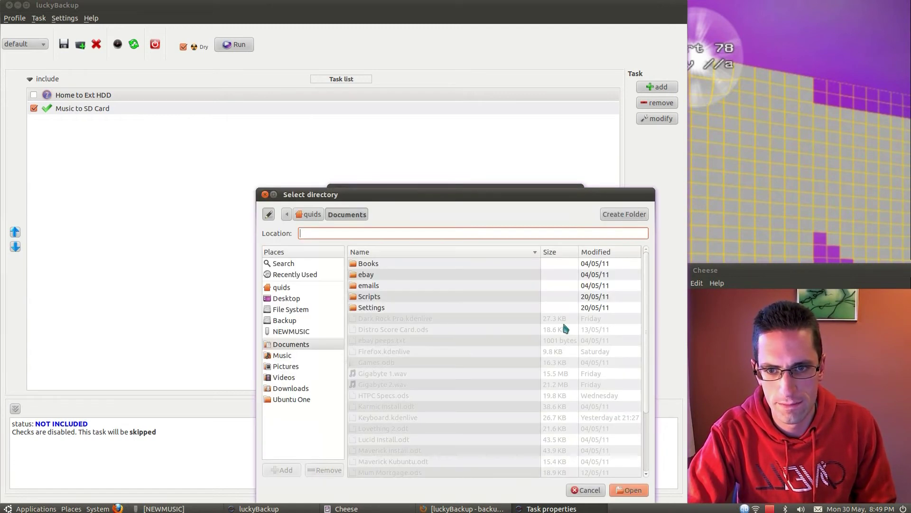
click(375, 265)
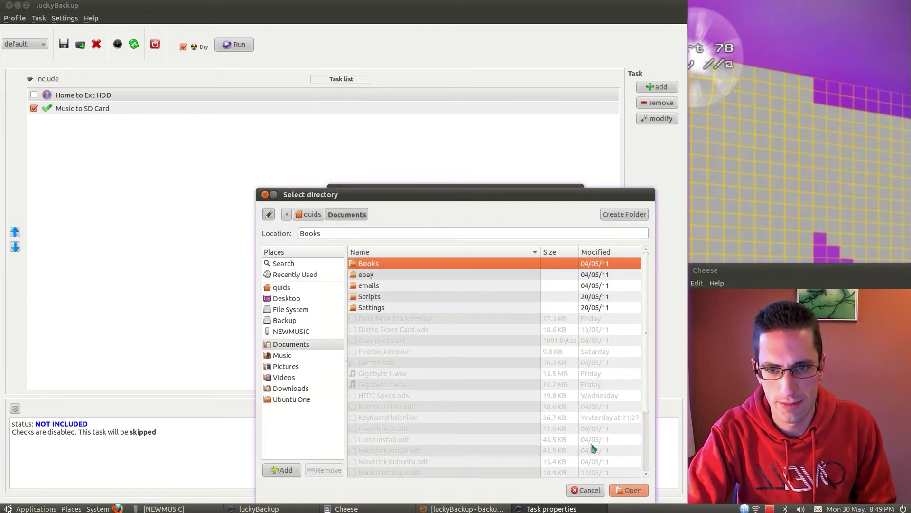
click(630, 492)
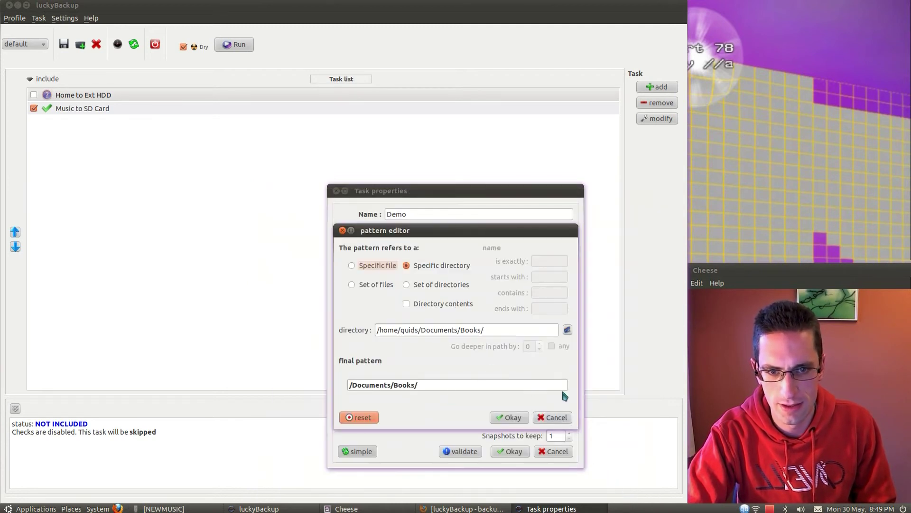
click(515, 418)
click(525, 332)
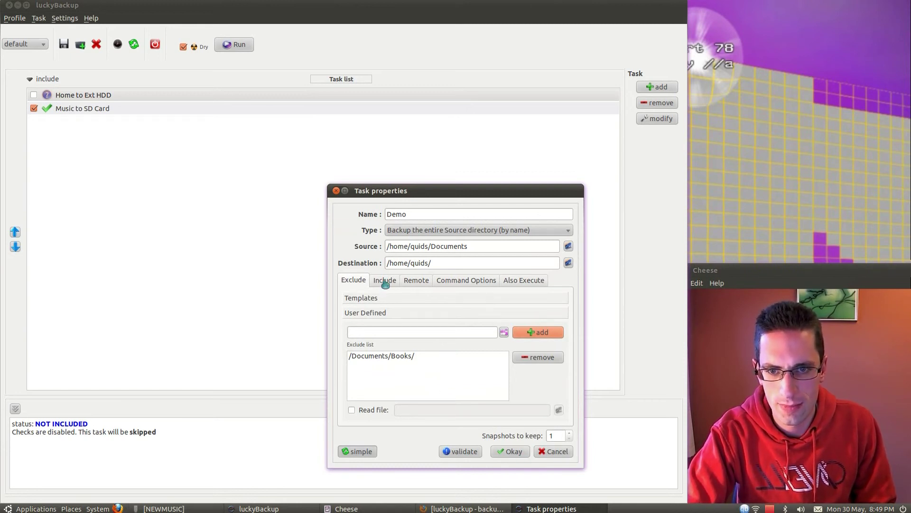
Step: Review the Demo task's Include, Remote, Command Options and Also Execute settings
click(384, 282)
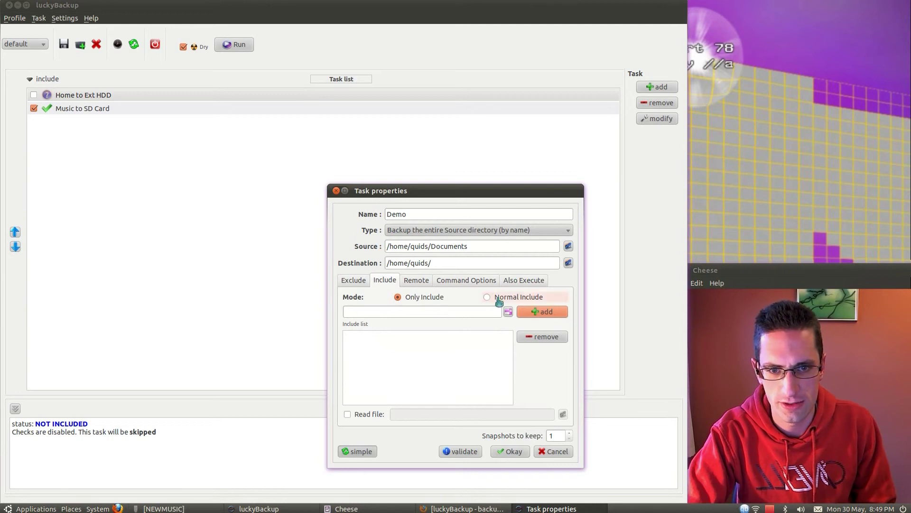
click(416, 281)
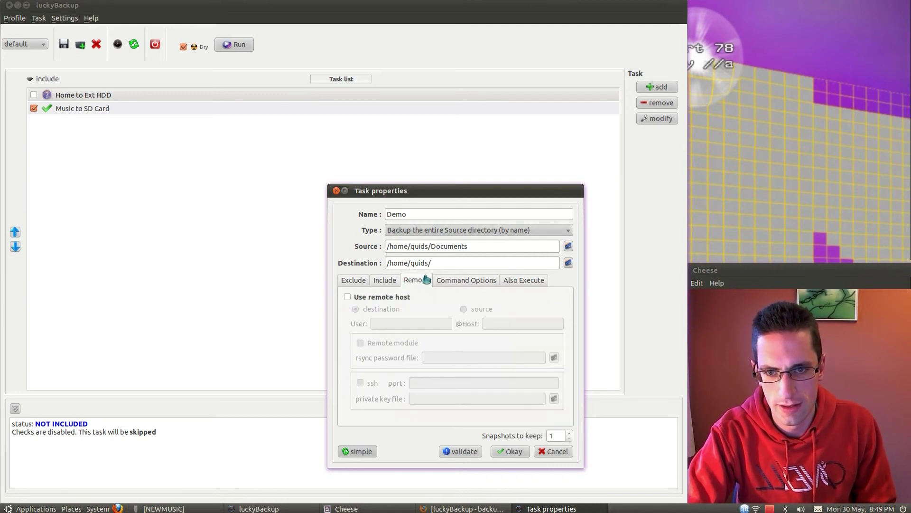
click(471, 283)
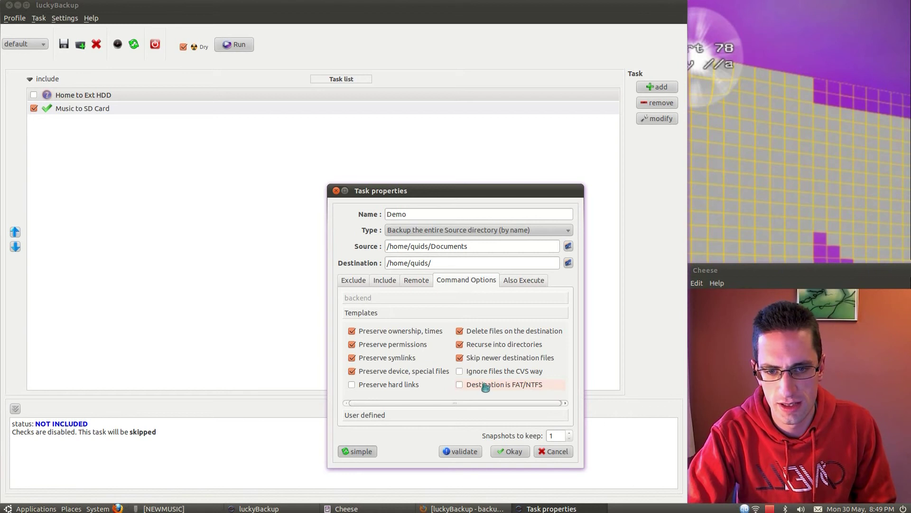
click(518, 284)
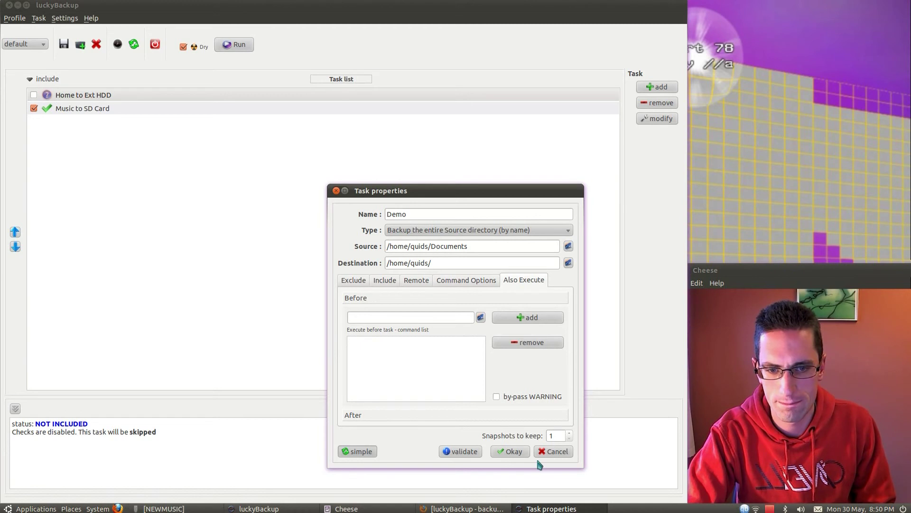
Step: Discard the Demo task, dry-run Music to SD Card, and review the 21-of-480-files output
click(557, 453)
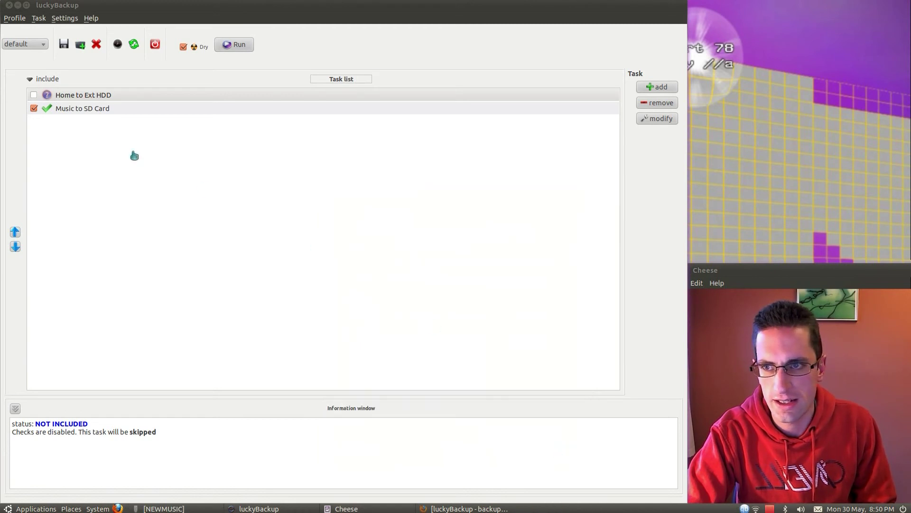
click(90, 109)
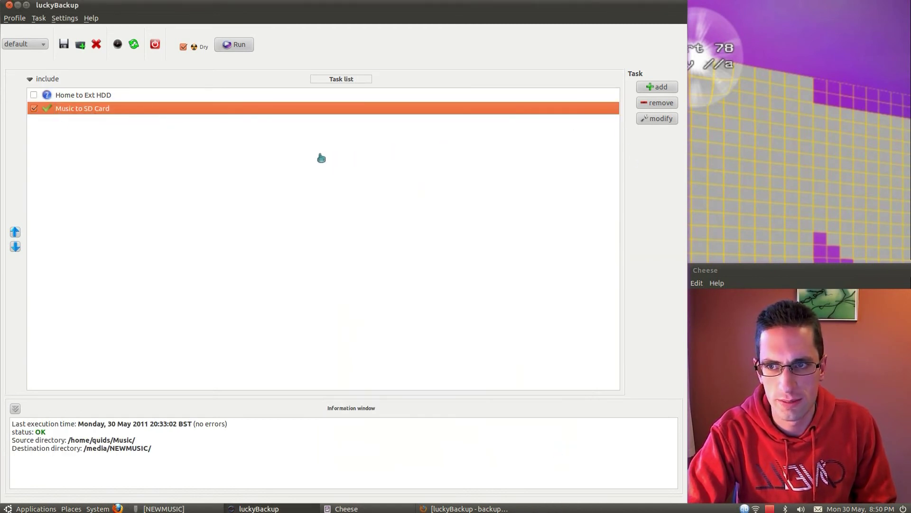
click(235, 44)
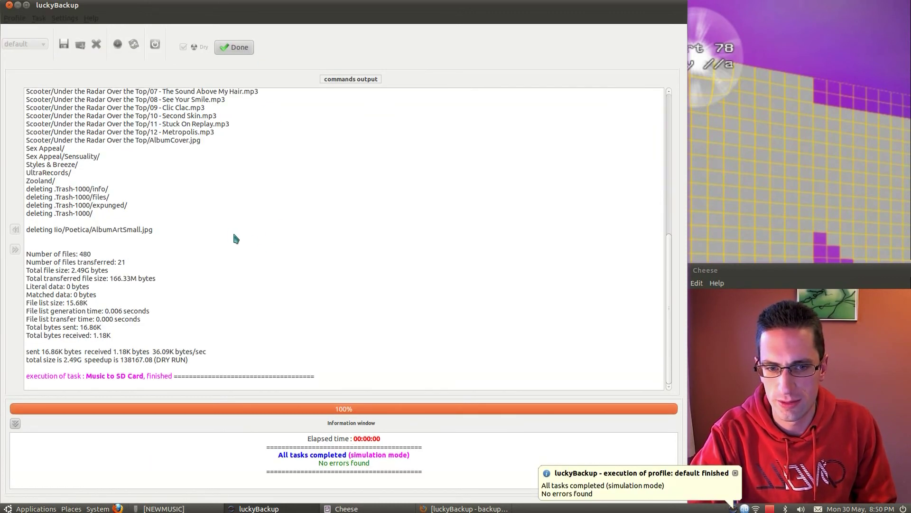
scroll(246, 239, up, 12)
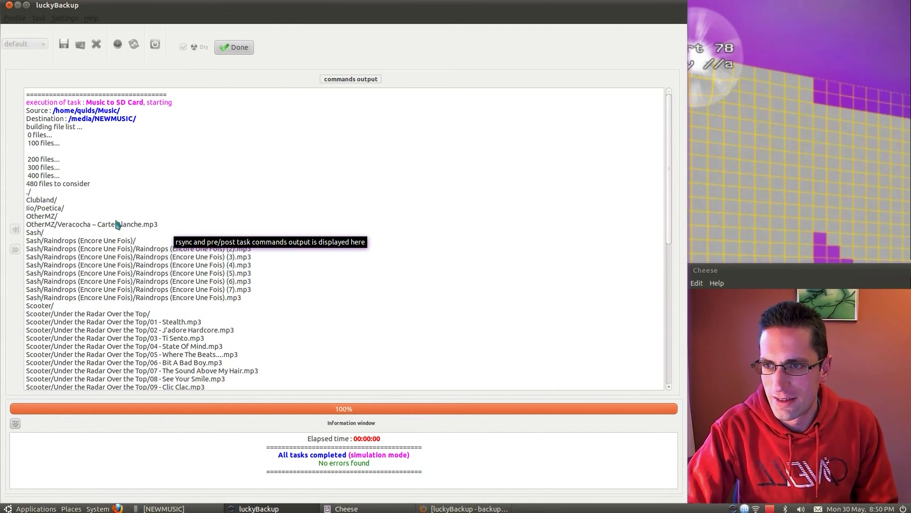
scroll(101, 237, down, 4)
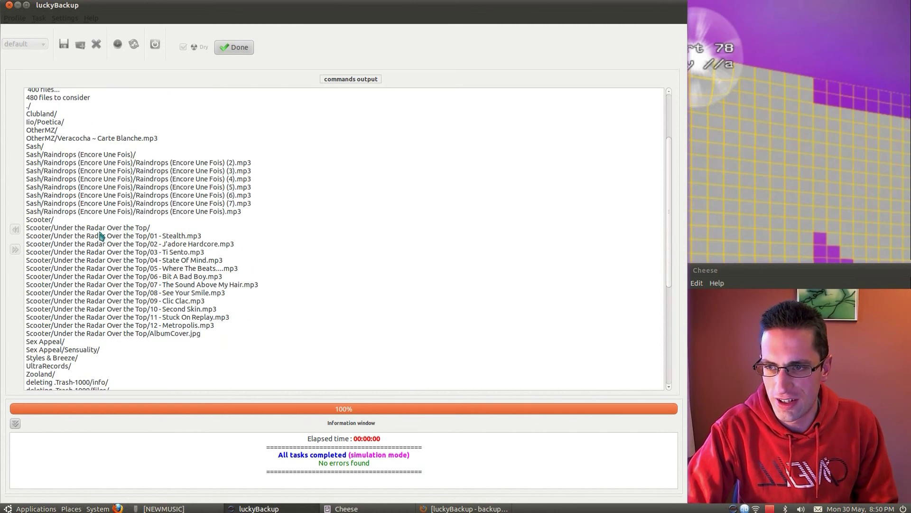
scroll(133, 285, down, 4)
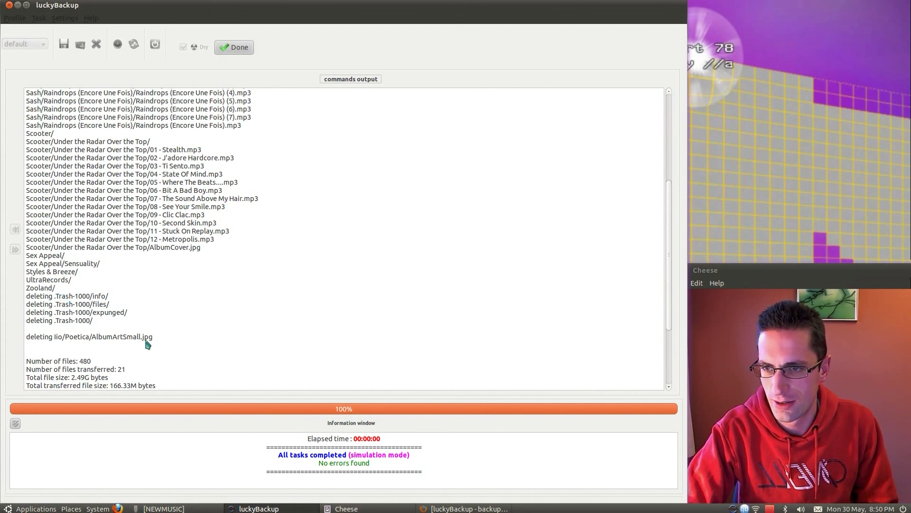
Step: Close the simulation output and run Music to SD Card for real with Dry unchecked
click(237, 49)
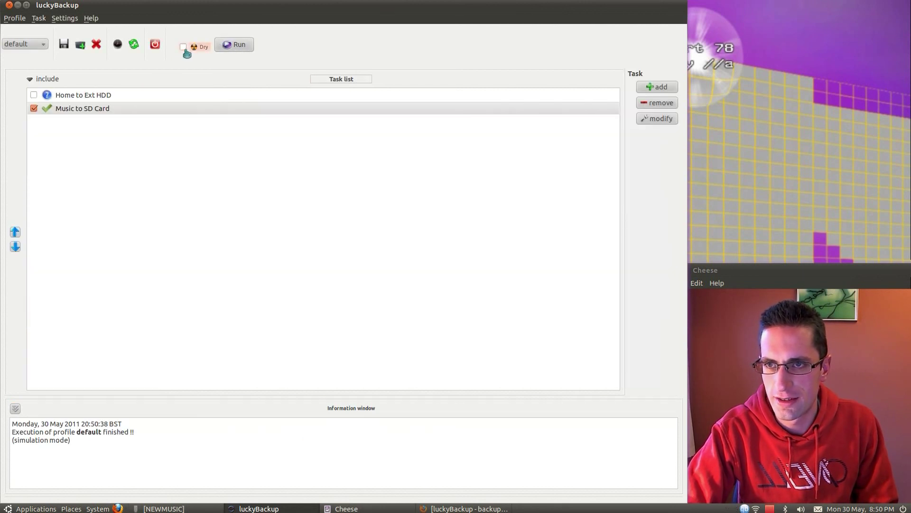
click(234, 46)
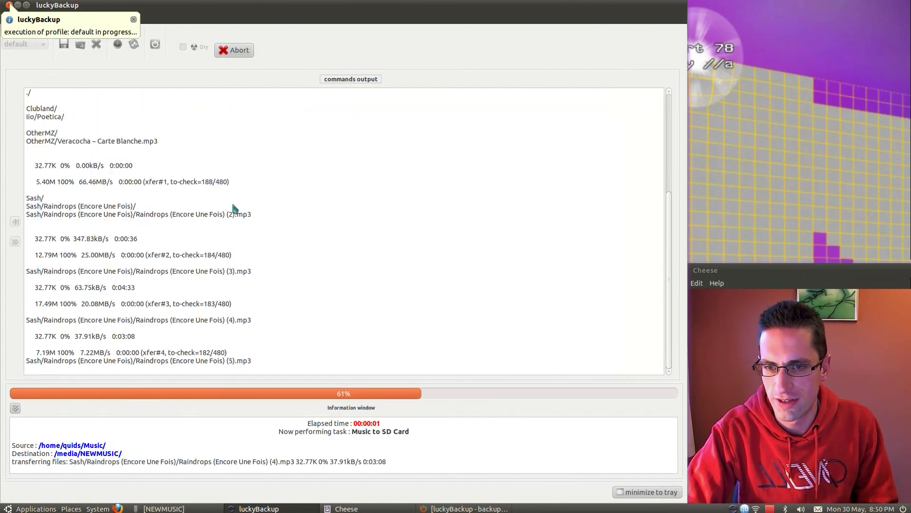